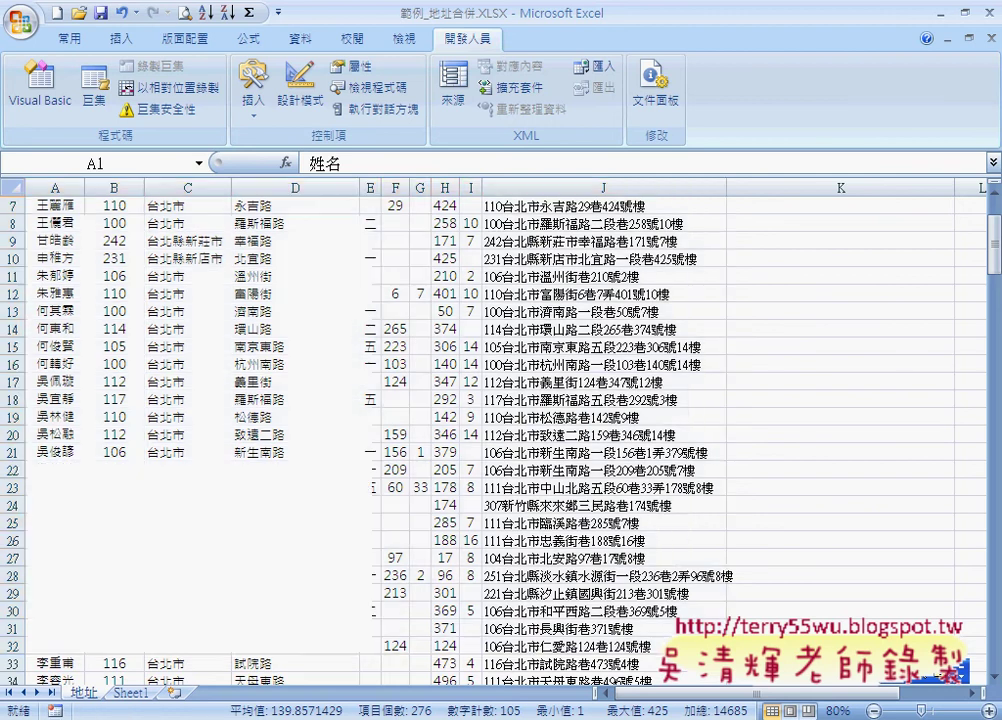
Step: Launch Microsoft Access 2007 from Start > All Programs > Microsoft Office
left_click(30, 712)
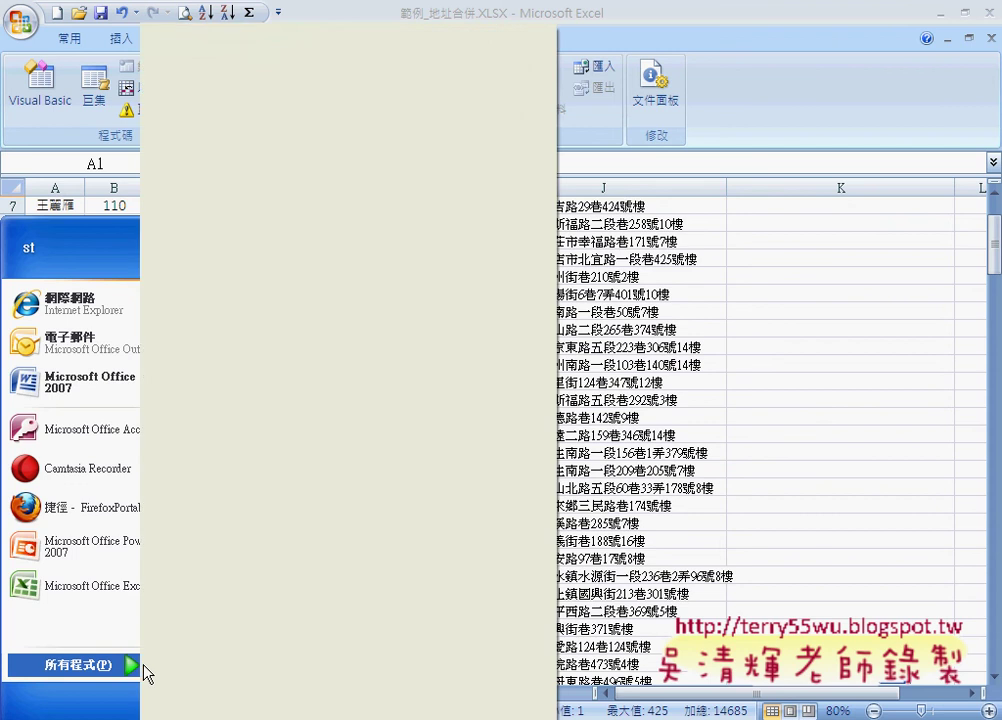
left_click(150, 668)
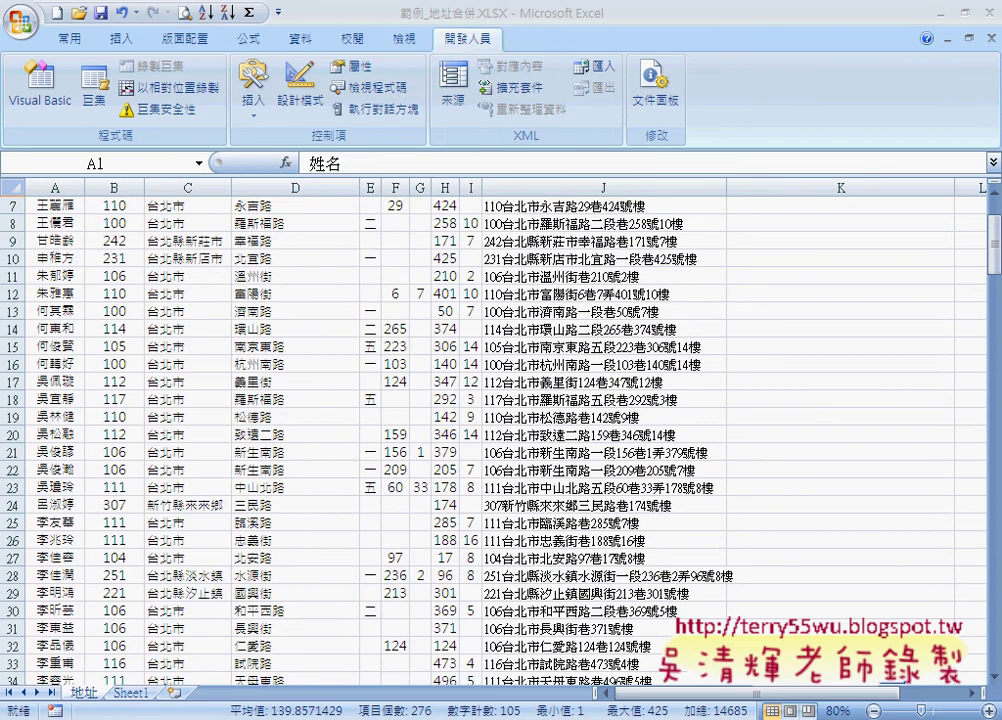
left_click(35, 708)
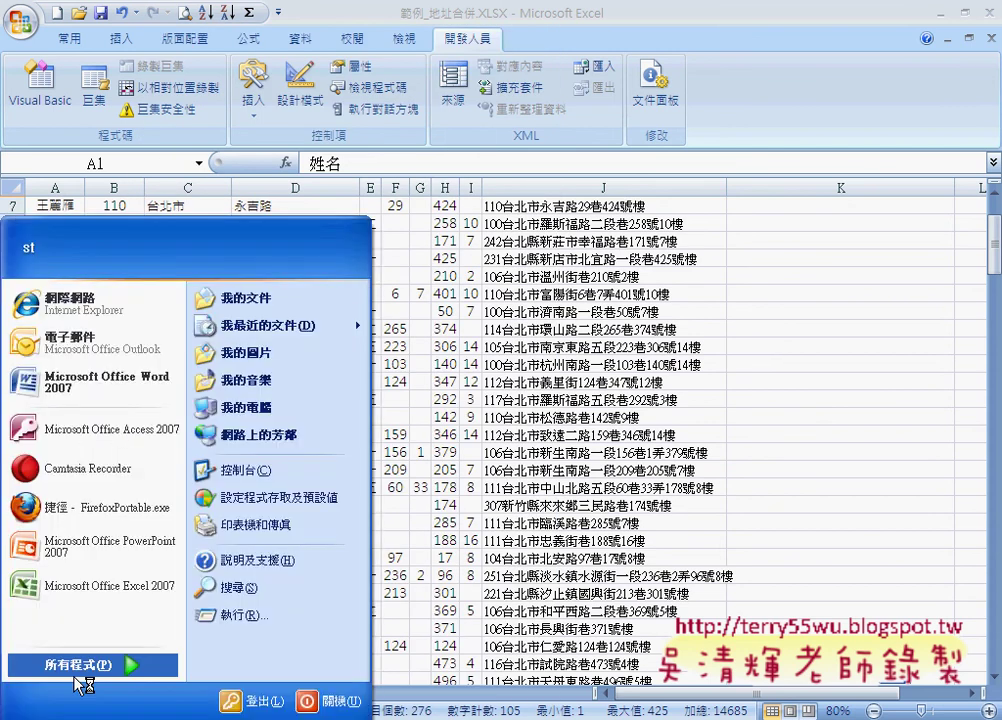
mouse_move(130, 666)
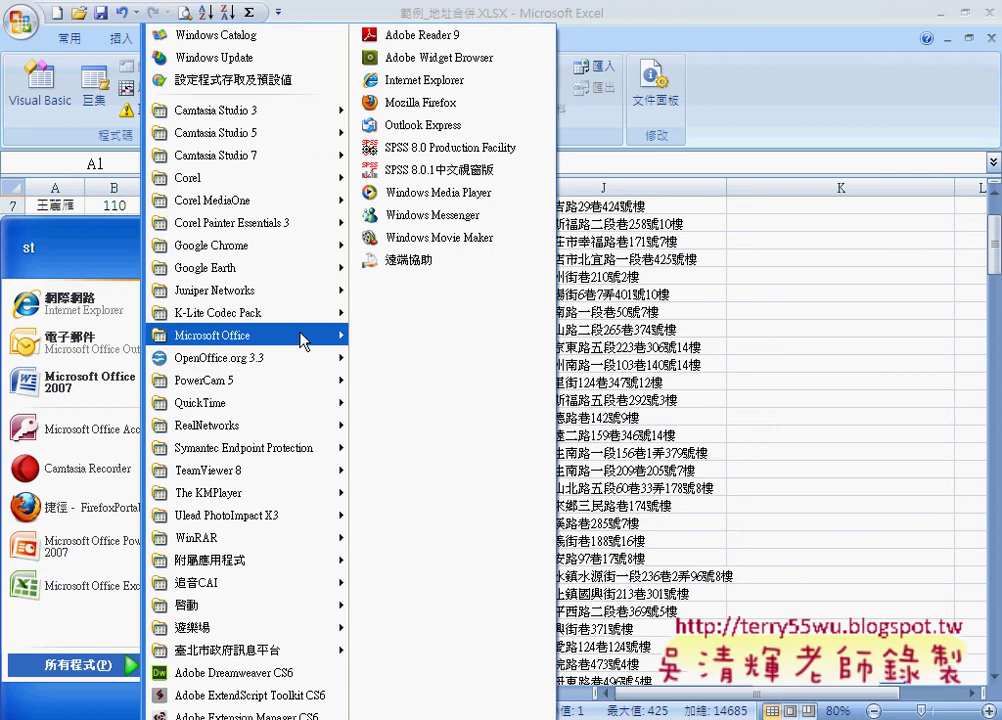
mouse_move(297, 348)
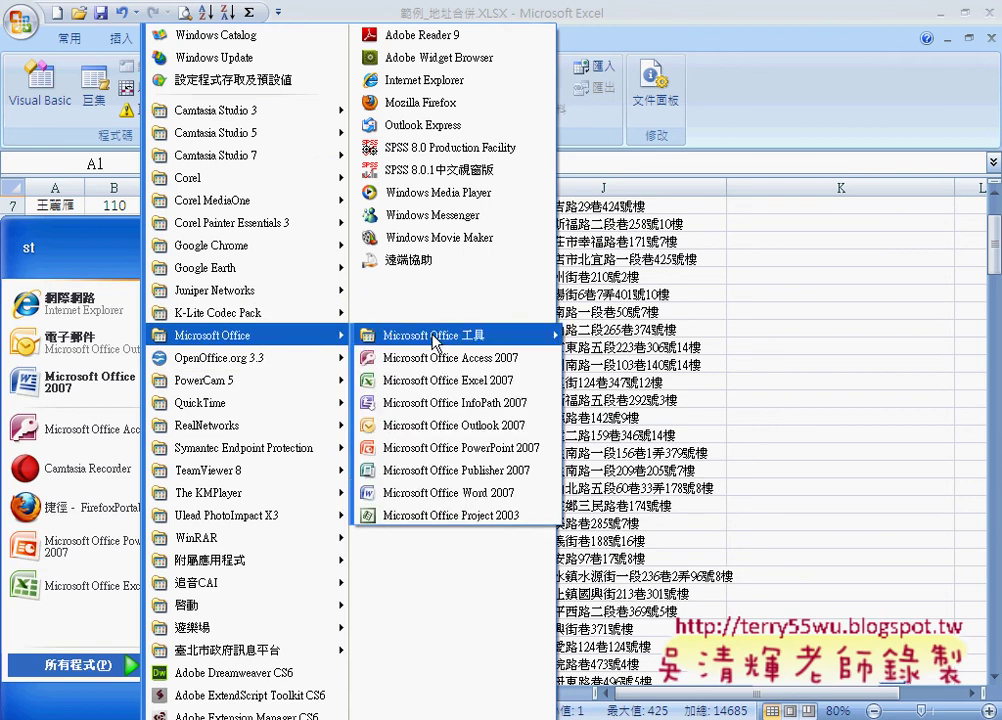
left_click(483, 366)
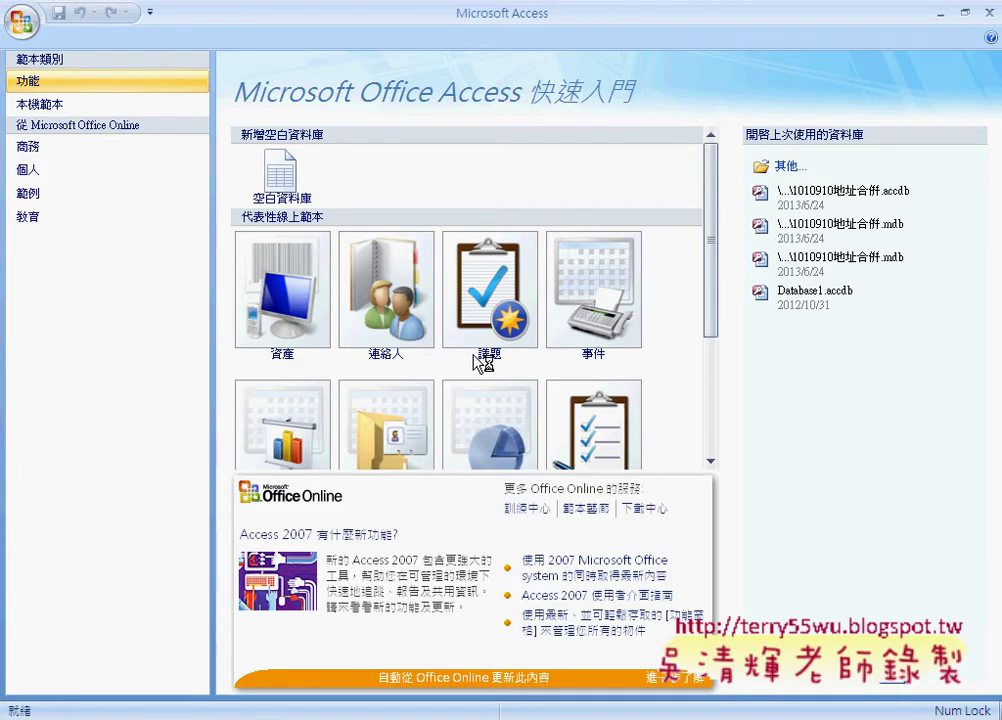
Step: Choose 空白資料庫 from the Office button menu to show the Blank Database pane with Database1.accdb
left_click(29, 27)
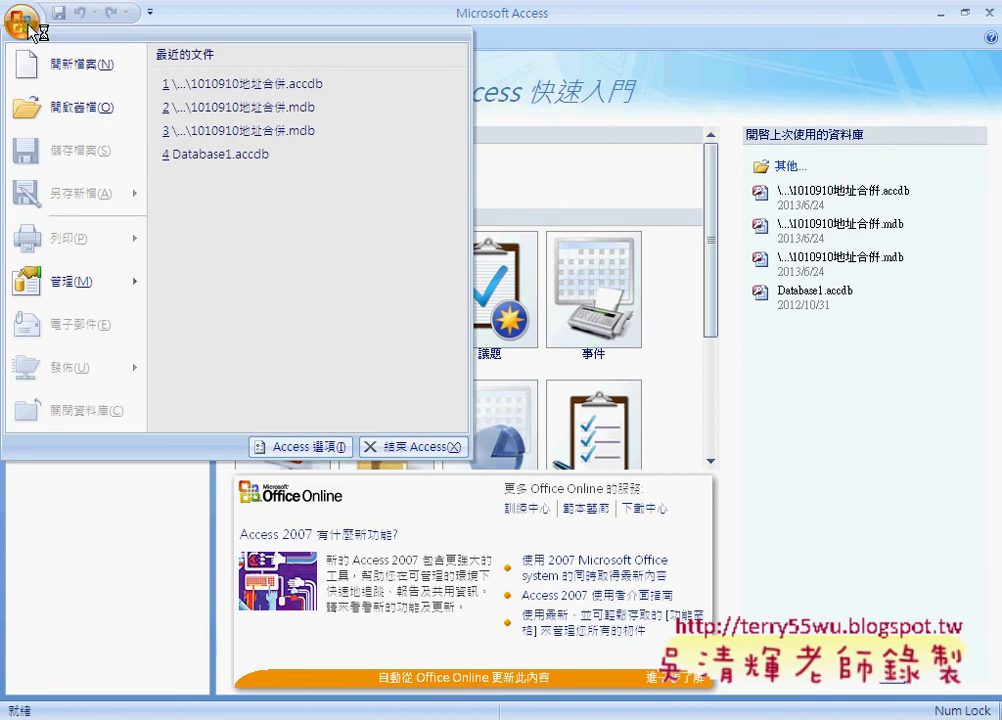
left_click(72, 70)
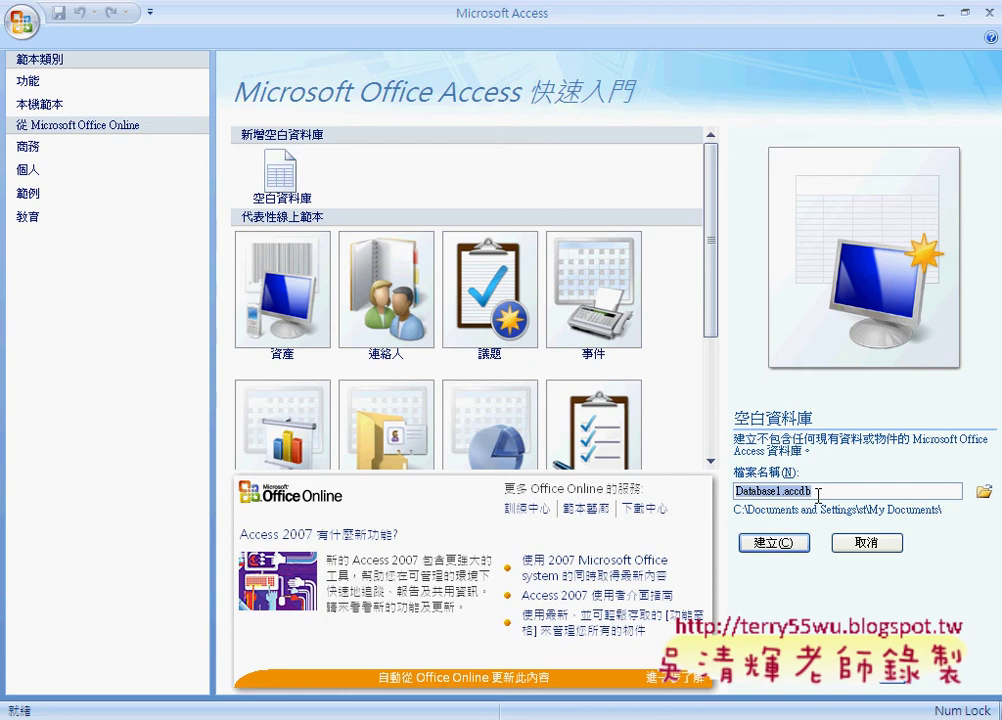
Step: Browse the new database's save location to the Desktop folder _公訓處範例(1020618)
left_click(983, 494)
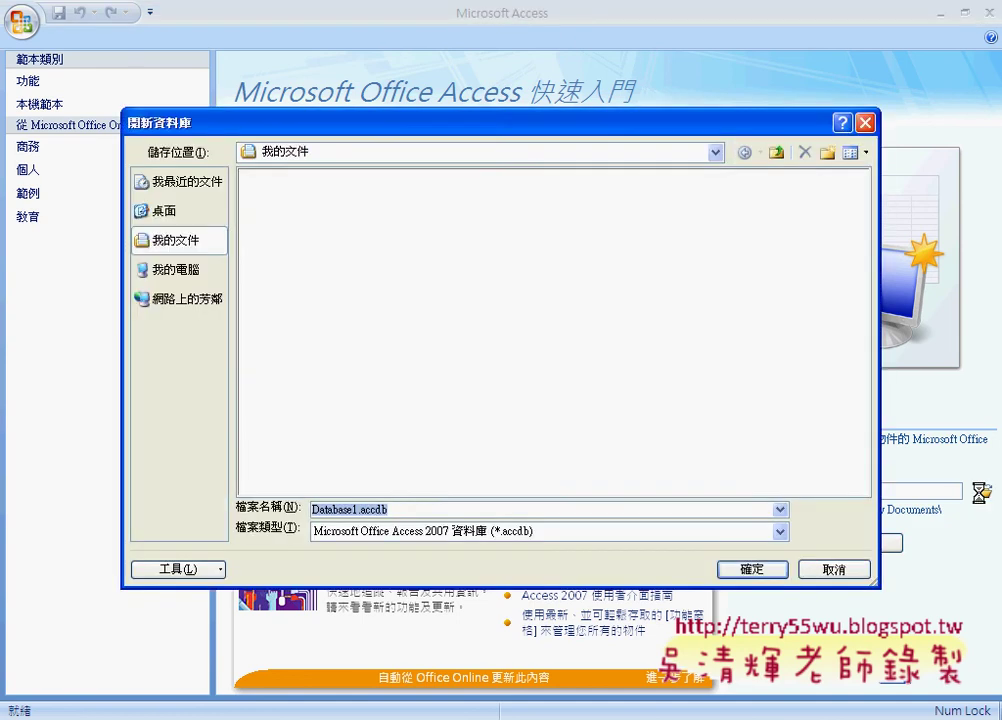
left_click(204, 219)
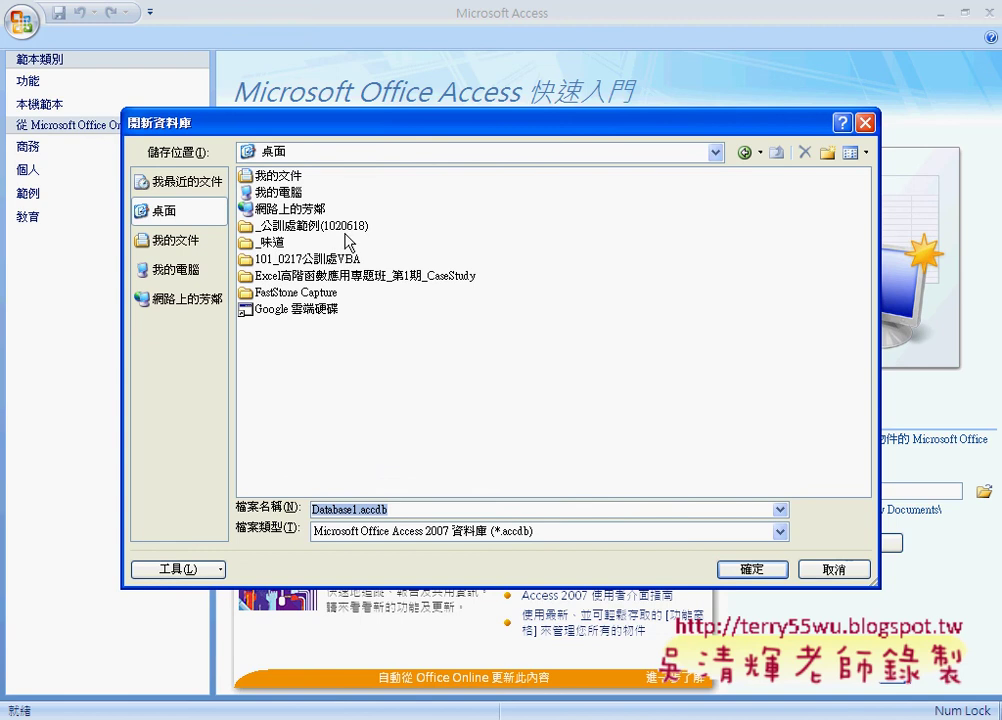
double_click(300, 225)
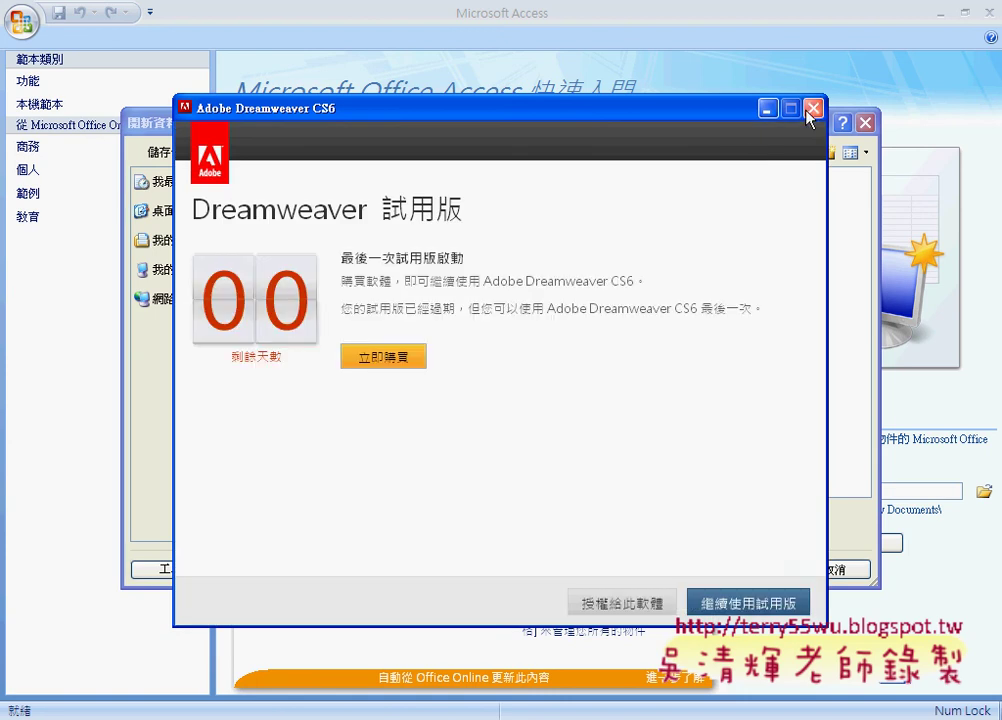
Step: Close the expired Adobe Dreamweaver CS6 trial window, answering 是 to quit
left_click(811, 108)
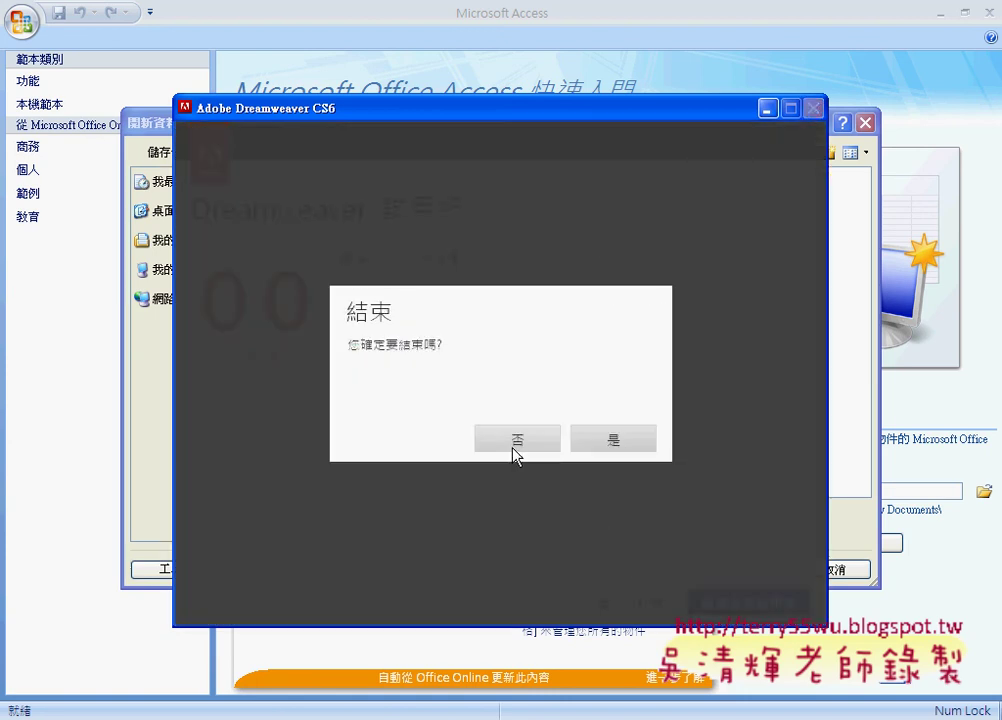
left_click(502, 446)
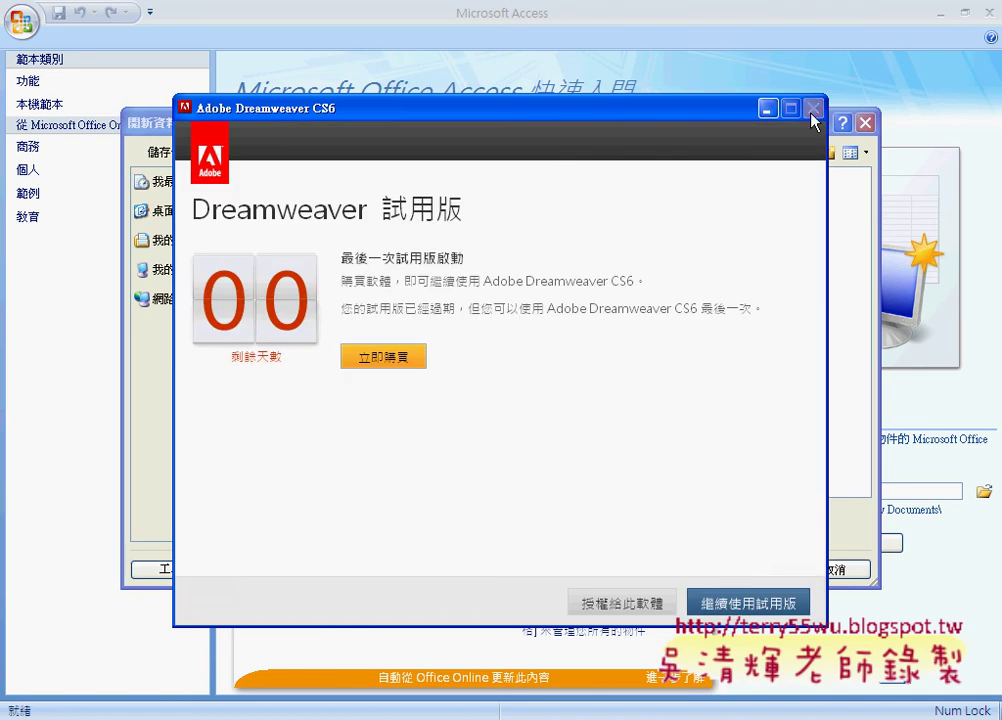
left_click(813, 118)
left_click(615, 444)
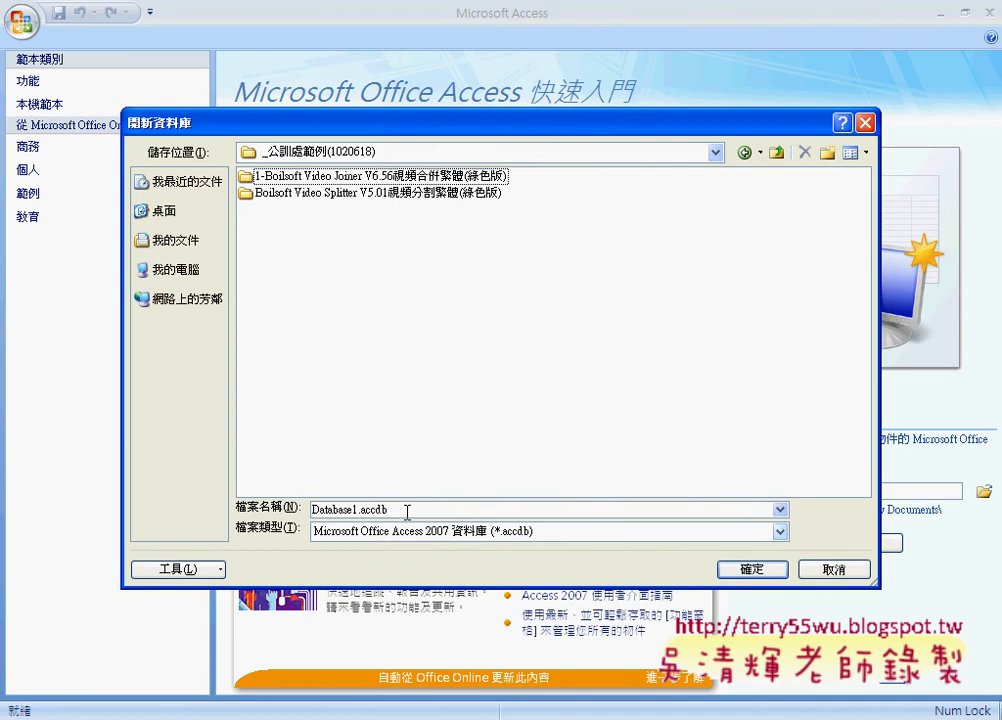
Step: Replace the default name Database1 with 1020624地址合併
double_click(357, 511)
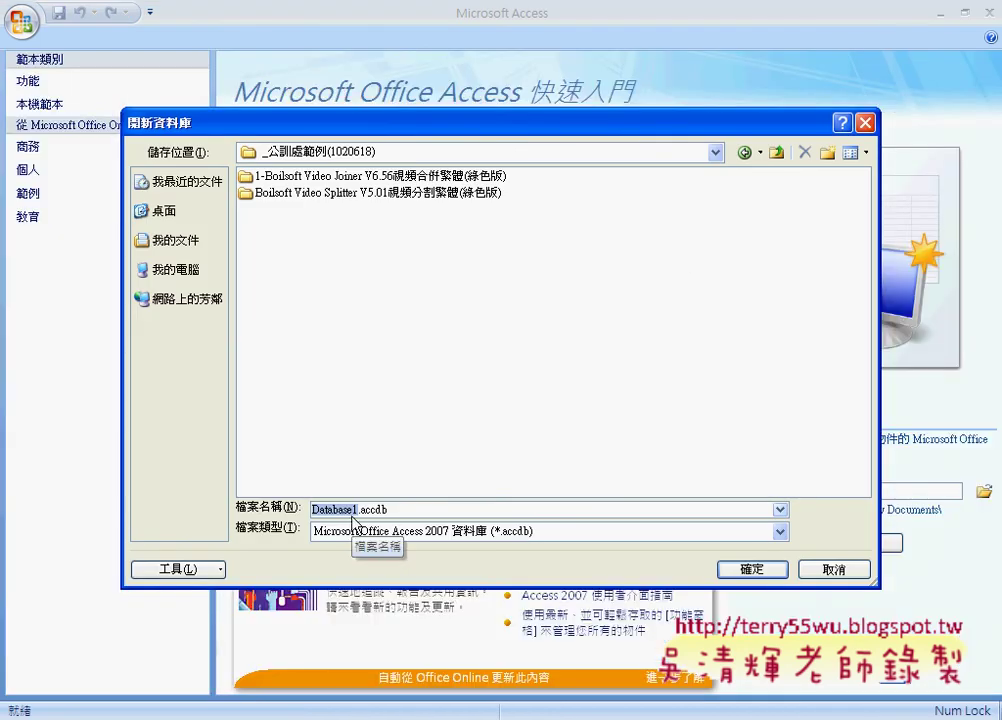
type("1")
type("0206")
type("24")
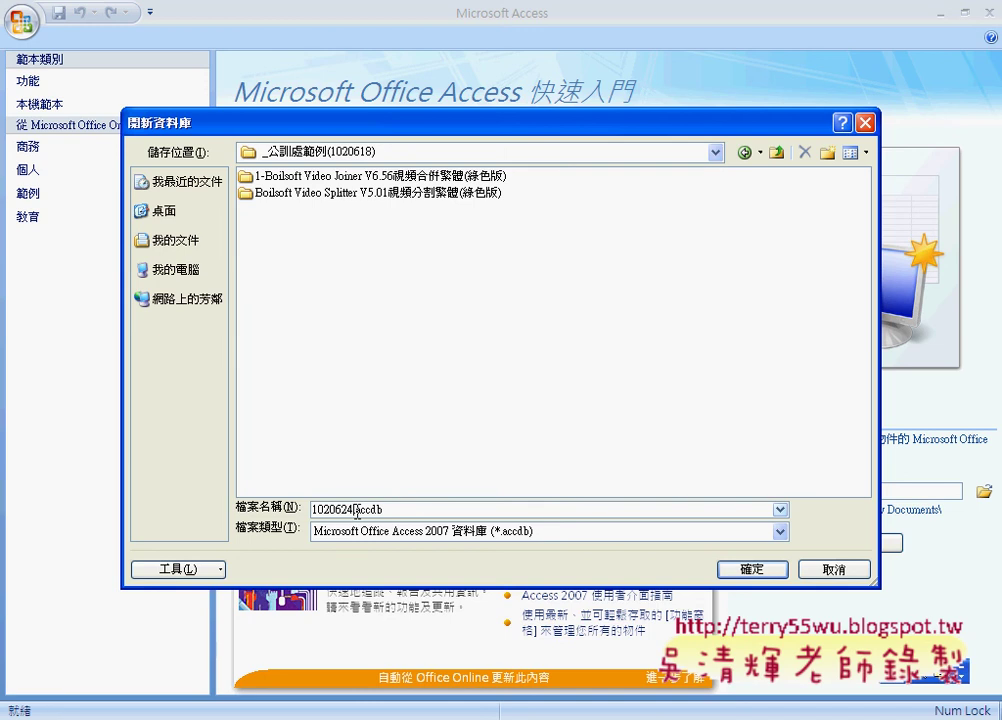
type("第")
type("址合")
type("併")
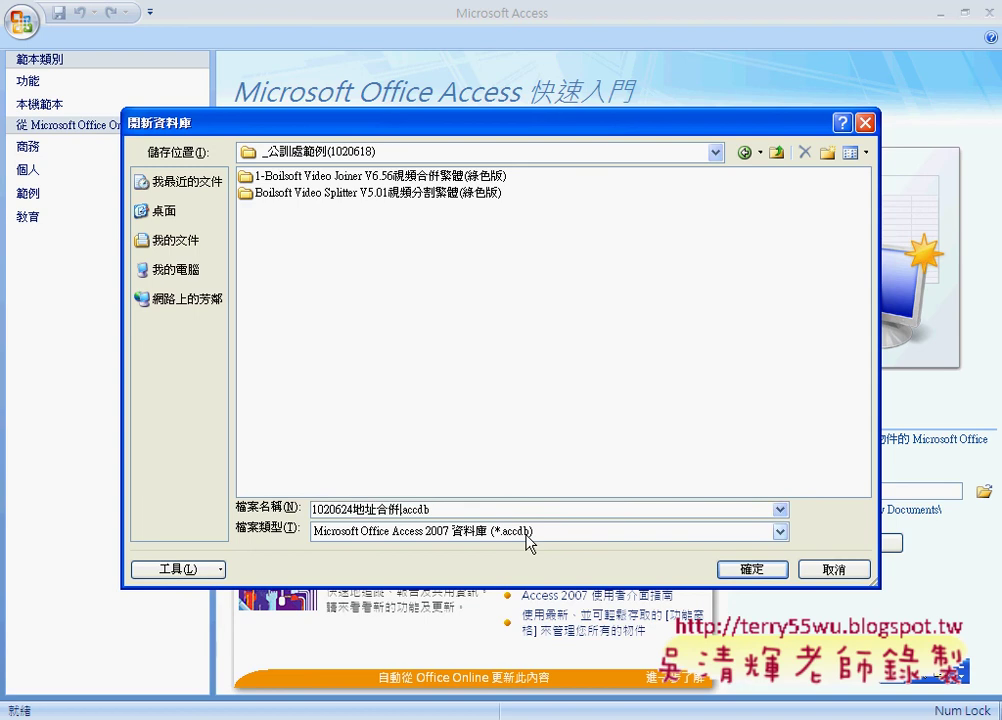
Step: Keep the Microsoft Office Access 2007 (*.accdb) file type and confirm the name and location
left_click(526, 535)
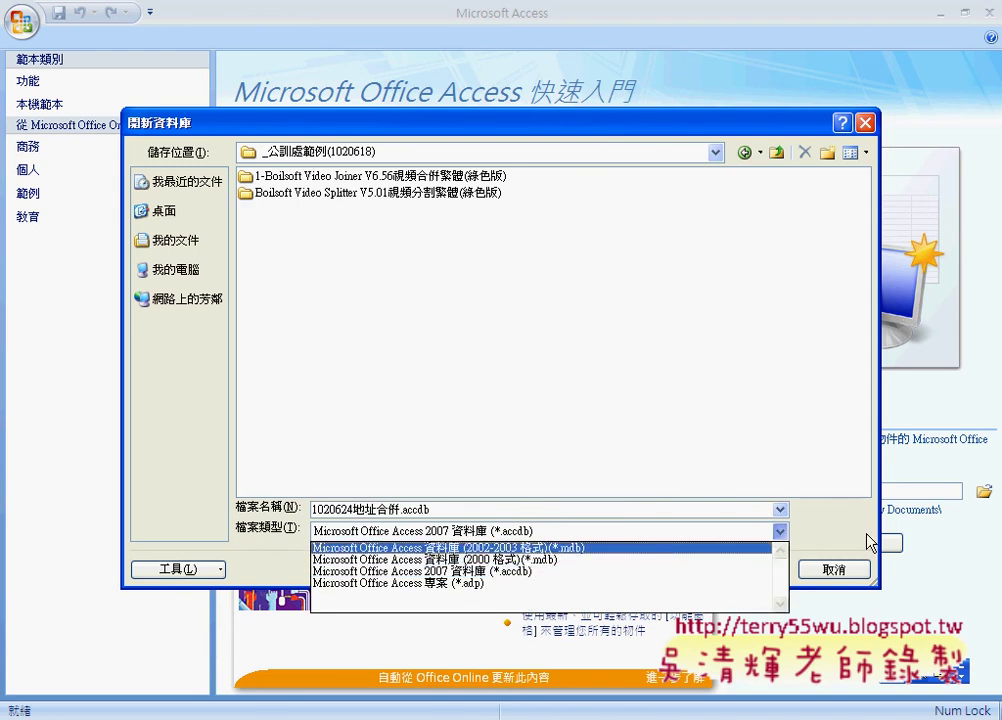
left_click(820, 531)
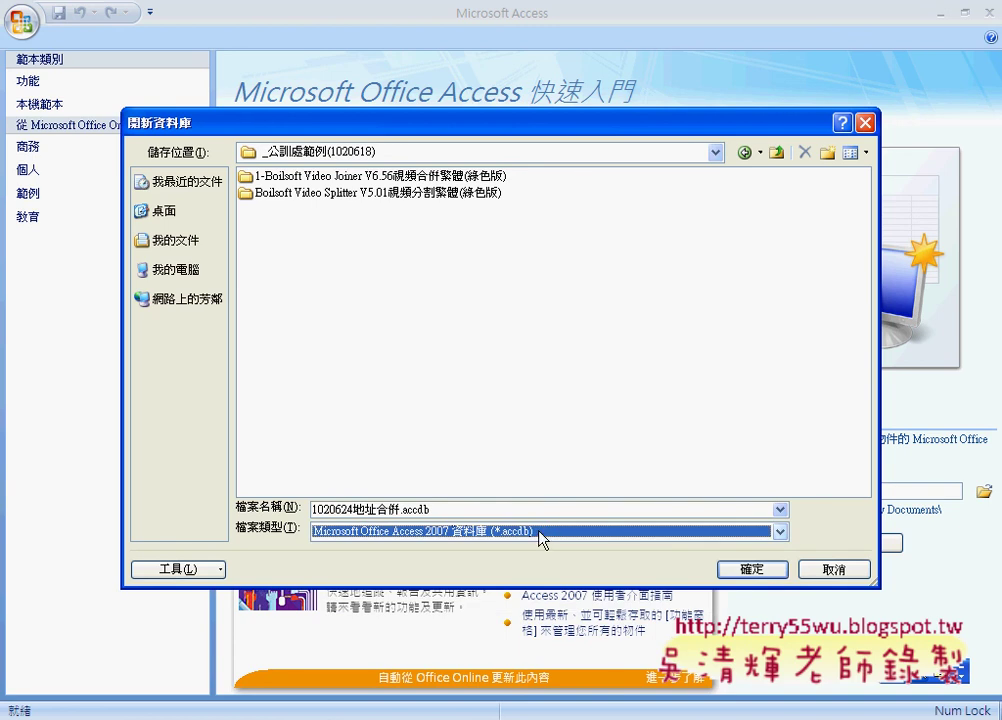
left_click(459, 536)
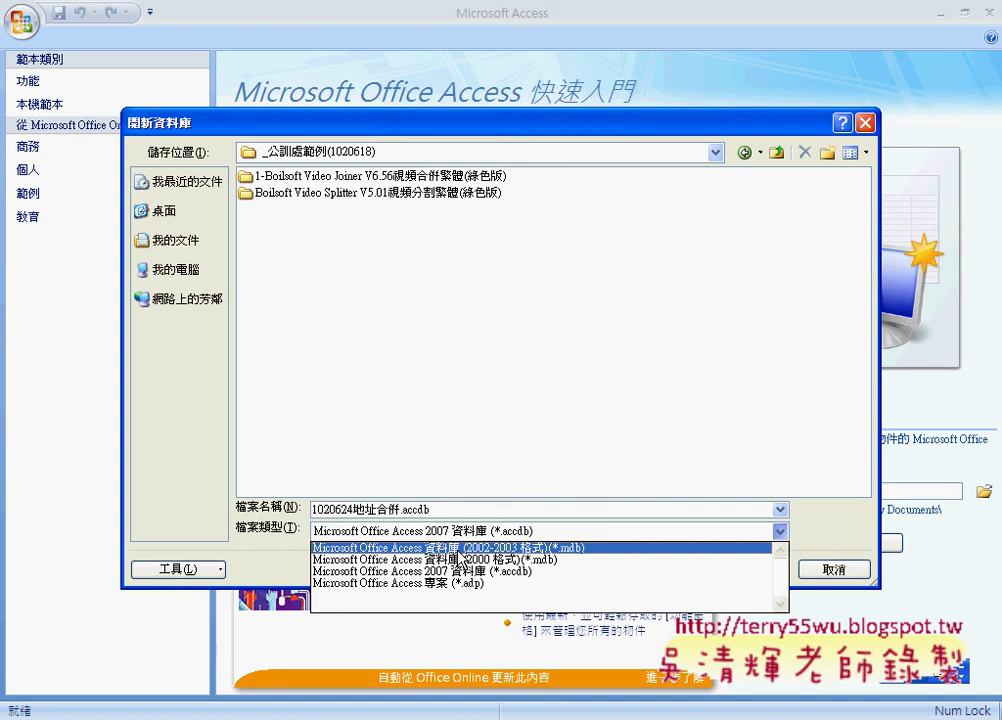
left_click(825, 540)
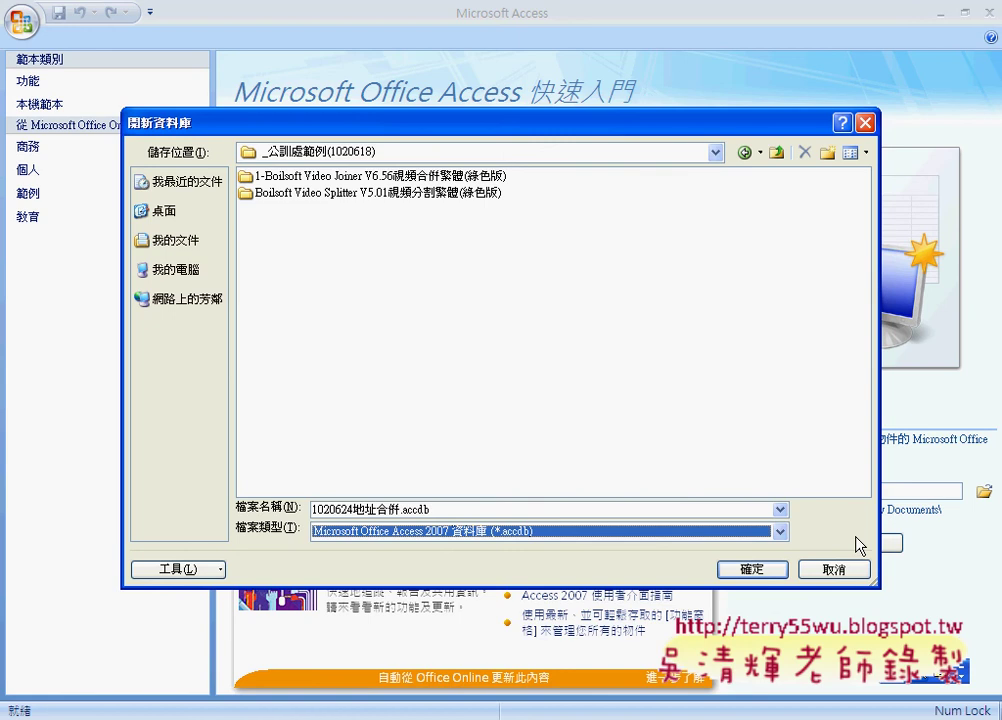
left_click(778, 575)
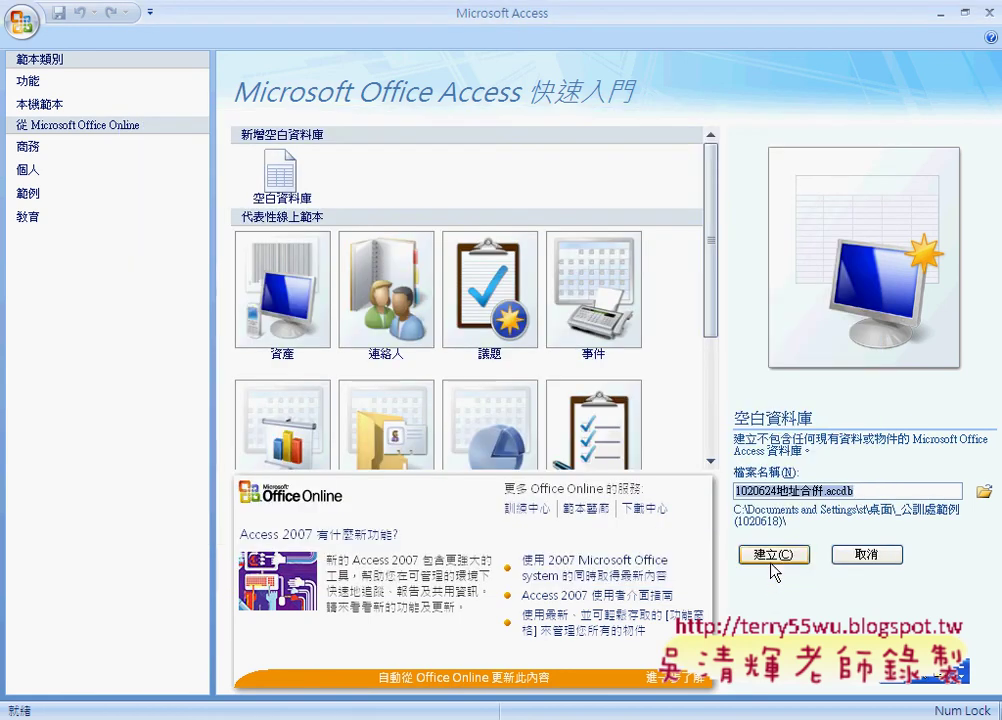
Step: Create the 1020624地址合併 database, then look through the 常用, 建立 and 外部資料 ribbon tabs
left_click(772, 558)
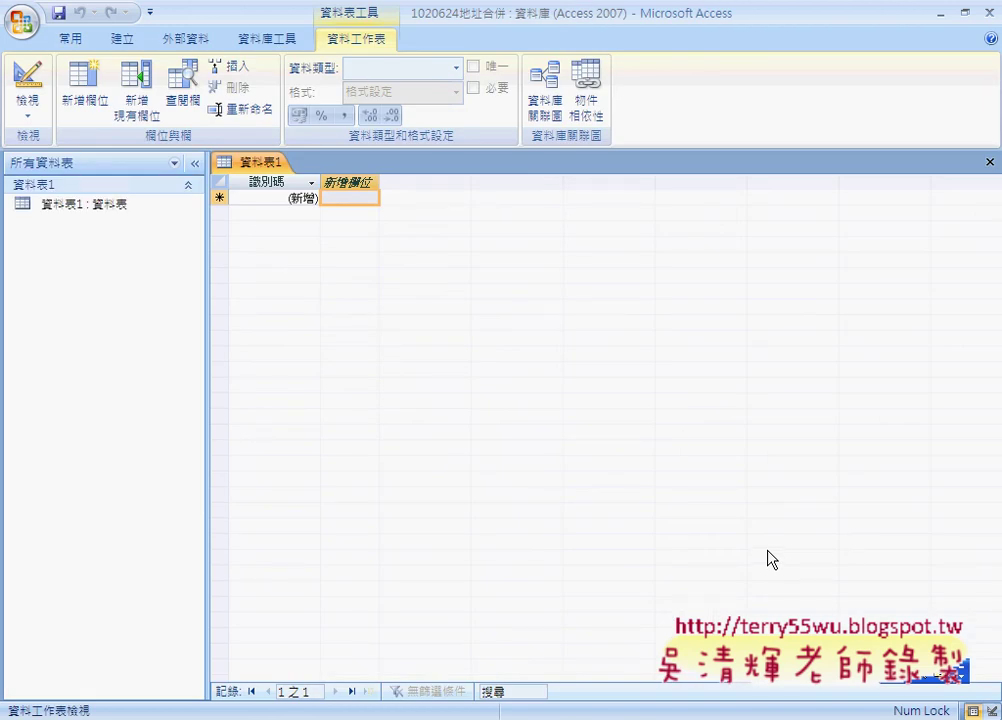
left_click(70, 45)
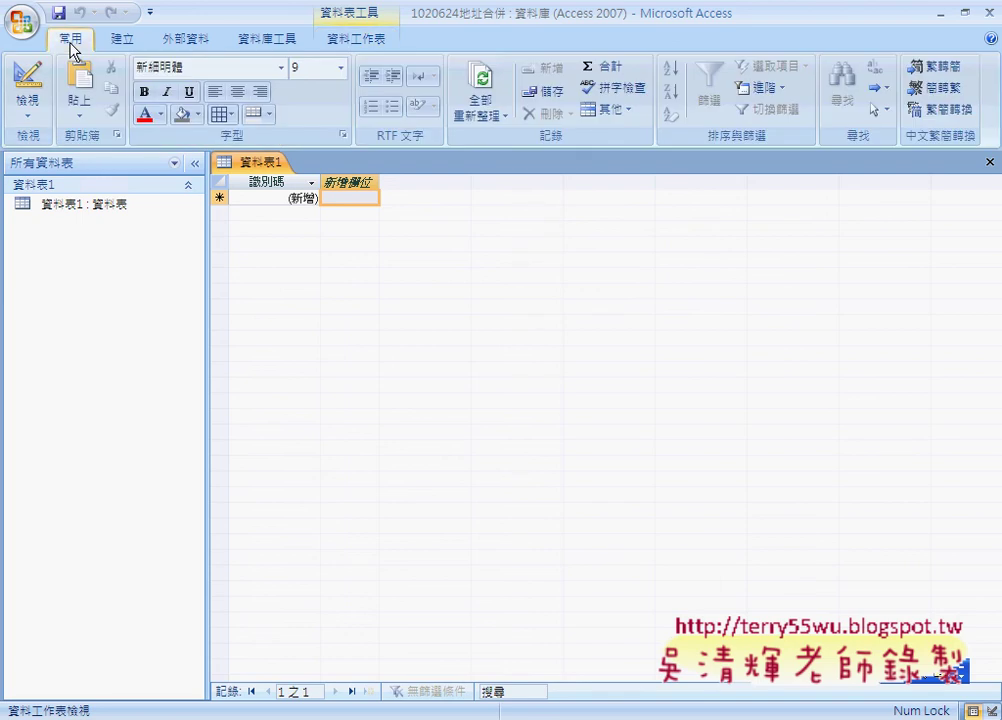
left_click(125, 40)
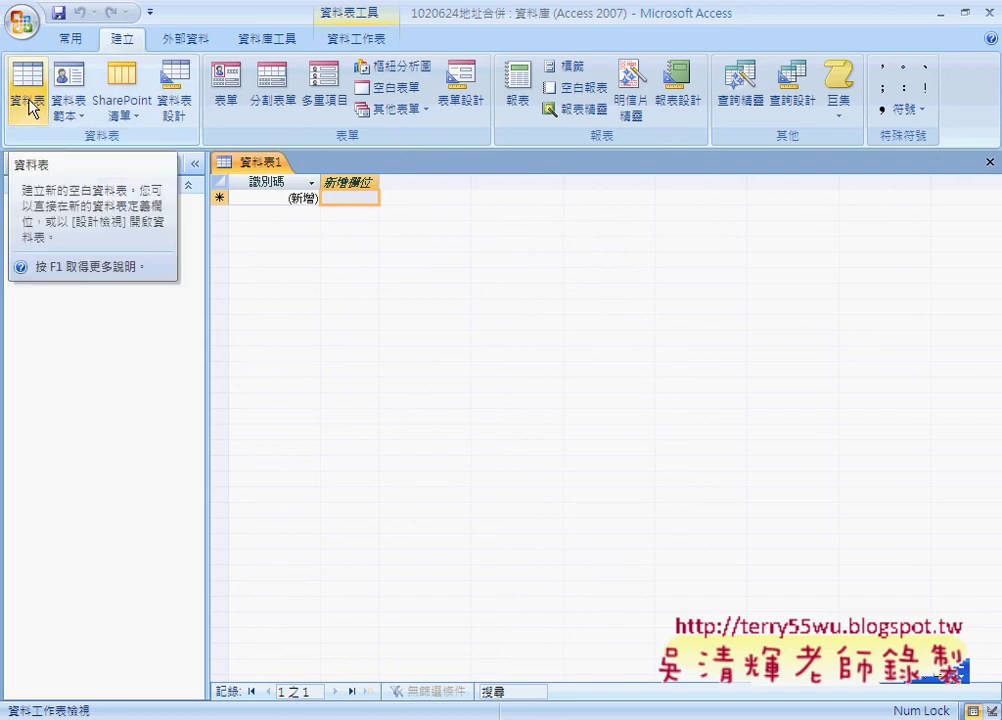
left_click(180, 40)
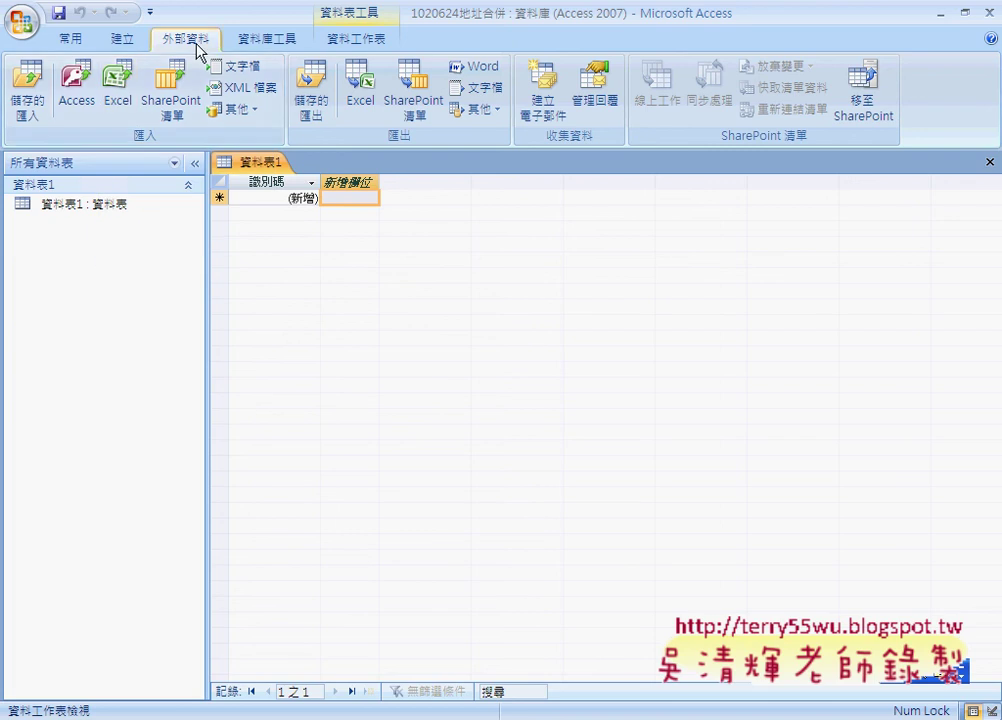
Step: Pick 範例_地址合併.xlsm from Desktop > 101_0217公訓處VBA > 03_地址合併 as the Excel import source
left_click(130, 97)
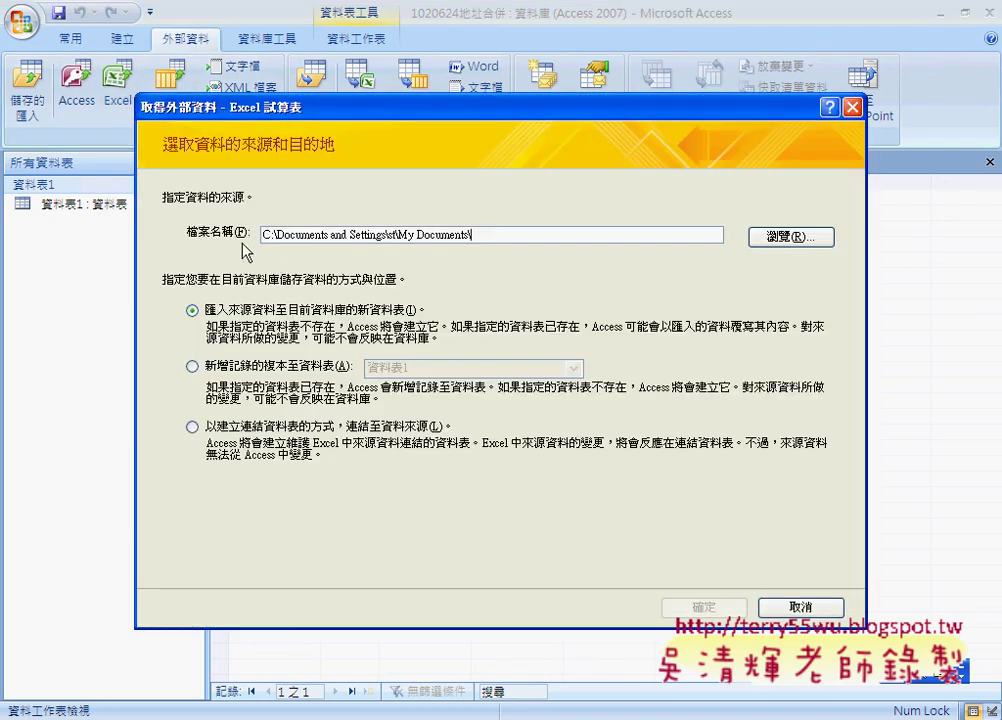
left_click(775, 238)
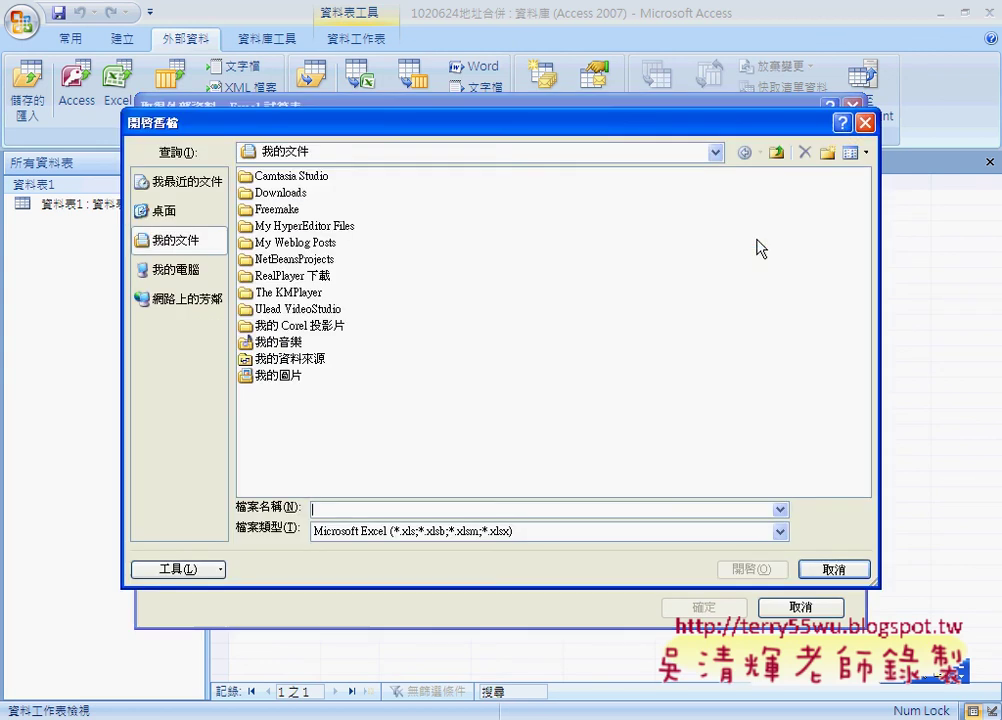
left_click(514, 156)
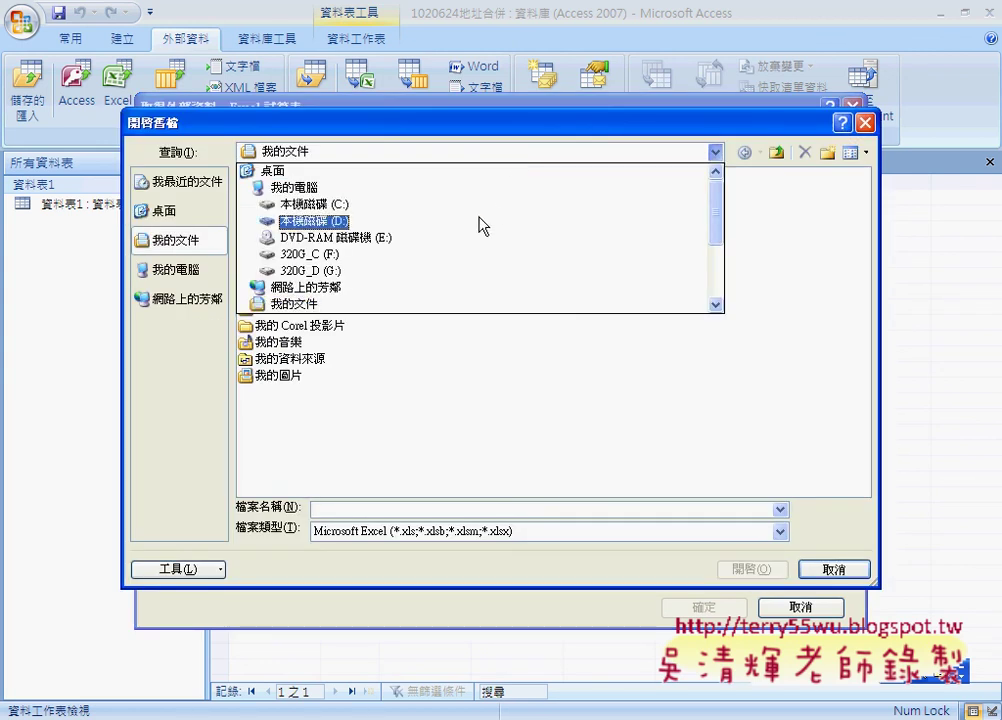
left_click(451, 174)
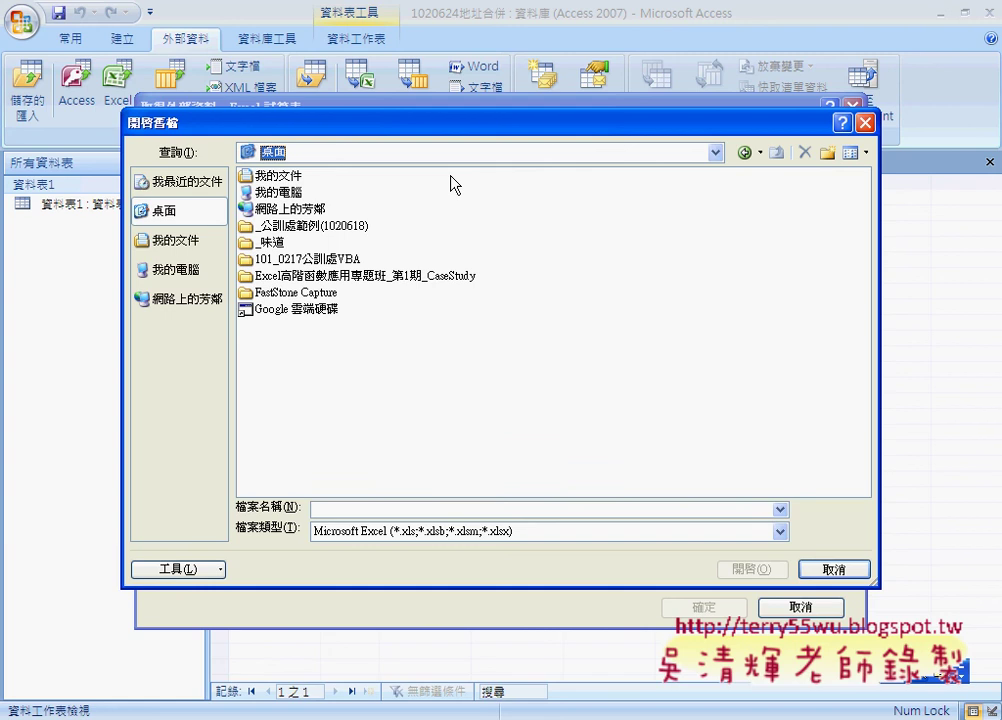
double_click(341, 259)
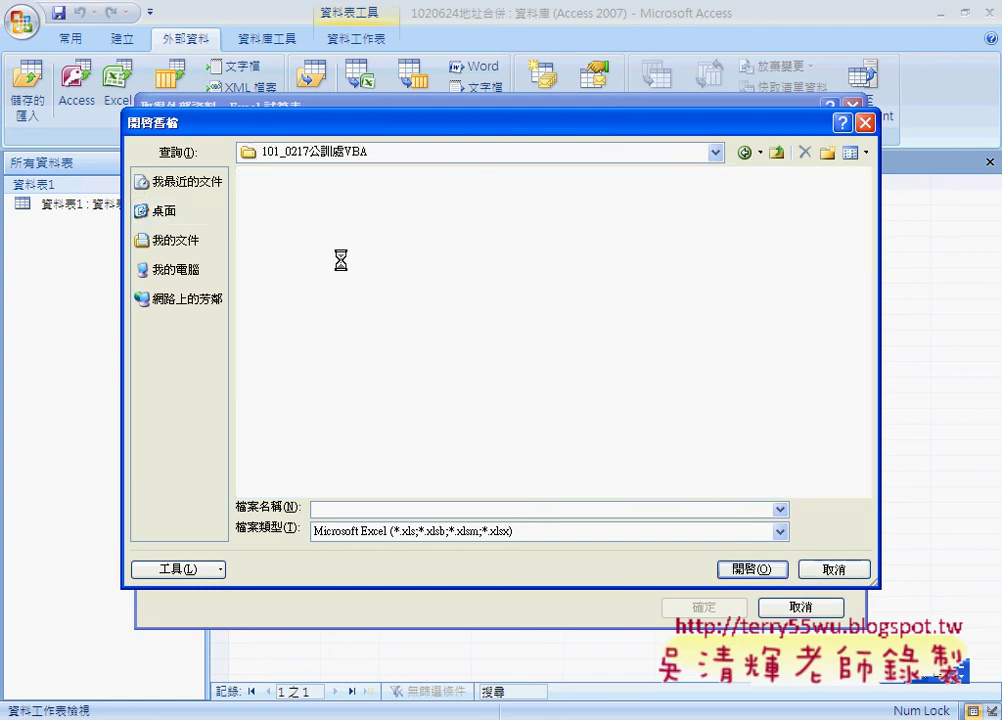
double_click(318, 210)
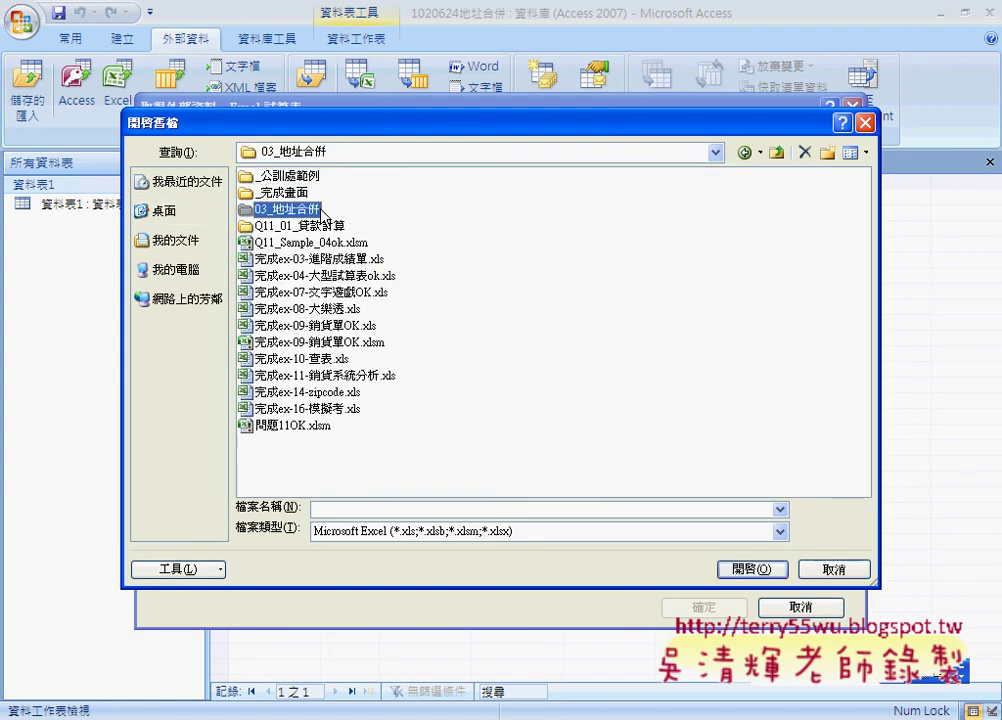
double_click(345, 176)
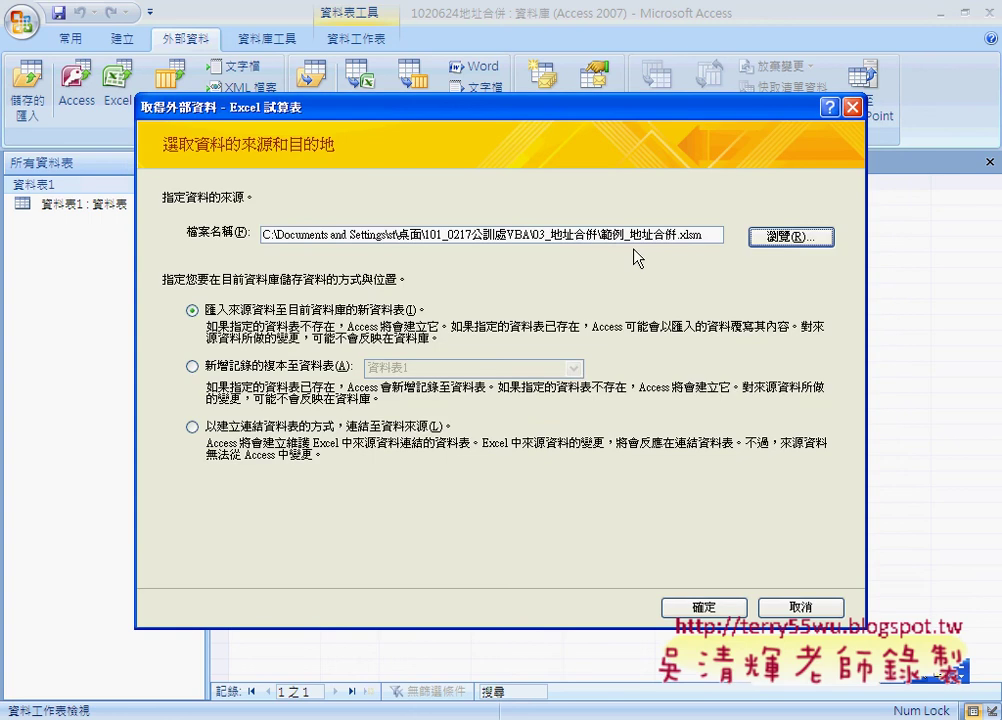
Step: Start the Import Spreadsheet Wizard and continue with worksheet 地址 selected
left_click(725, 609)
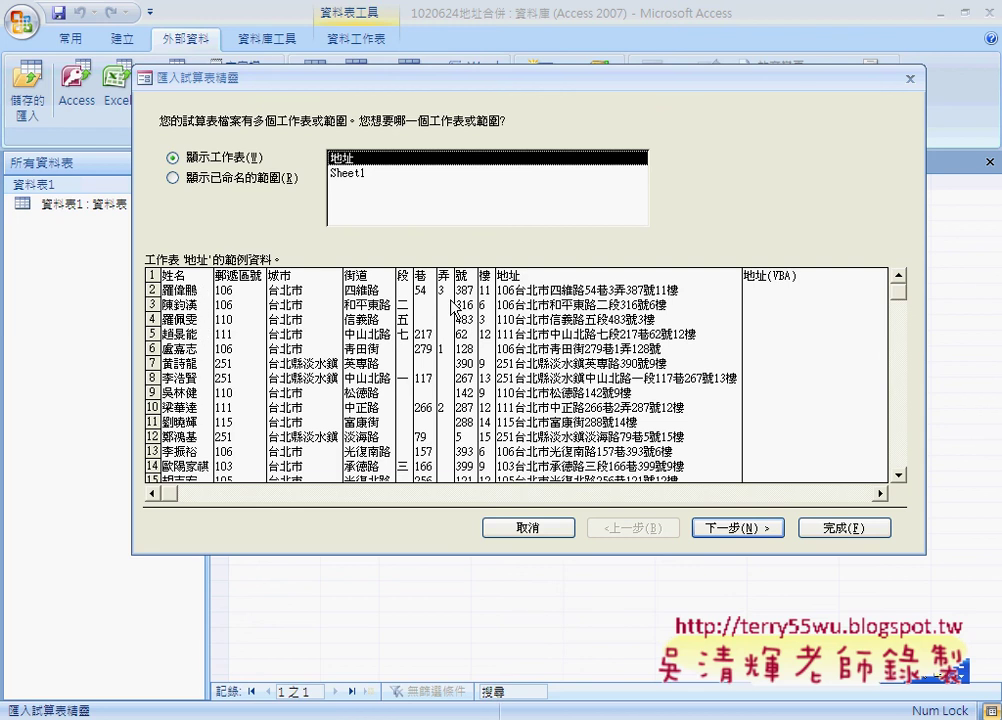
left_click(764, 530)
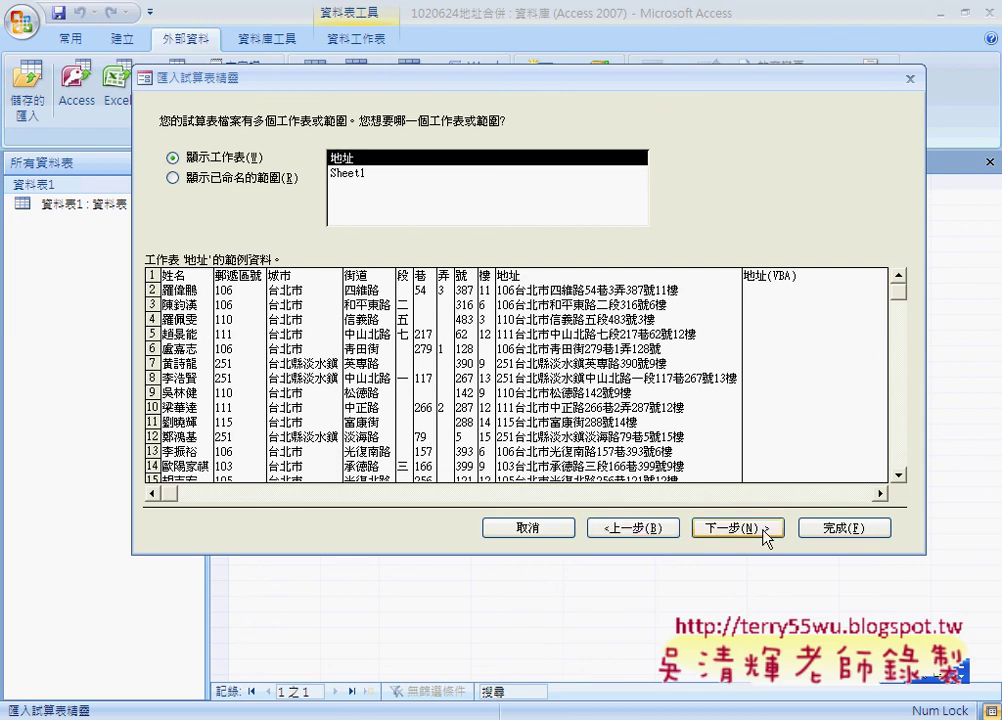